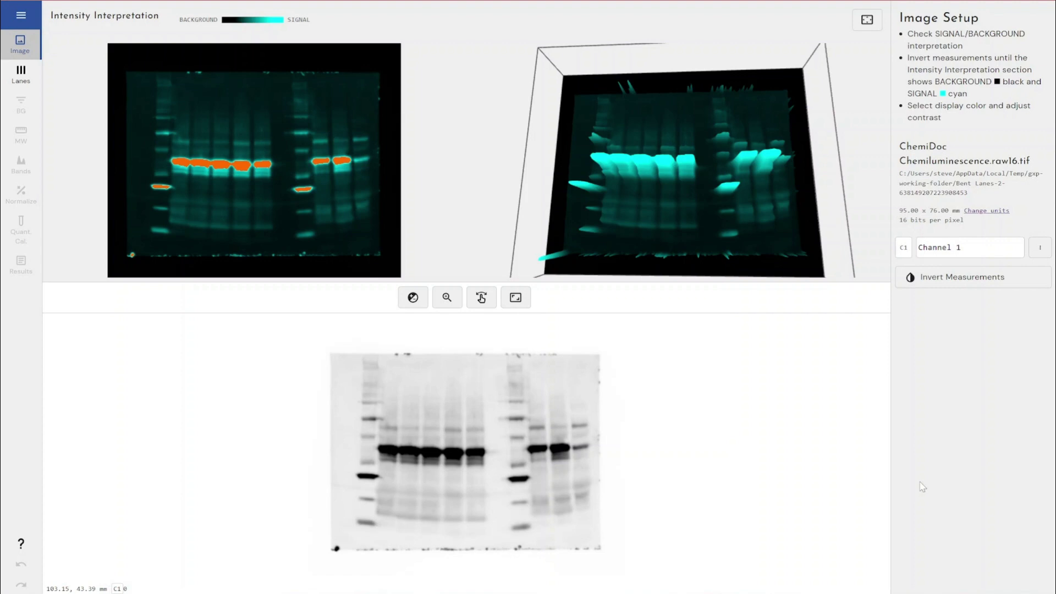
- Draw an 11-lane box (Box 1) spanning all the lanes of the gel image
mouse_move(708, 193)
left_mouse_down()
mouse_move(720, 212)
mouse_move(714, 182)
left_mouse_up()
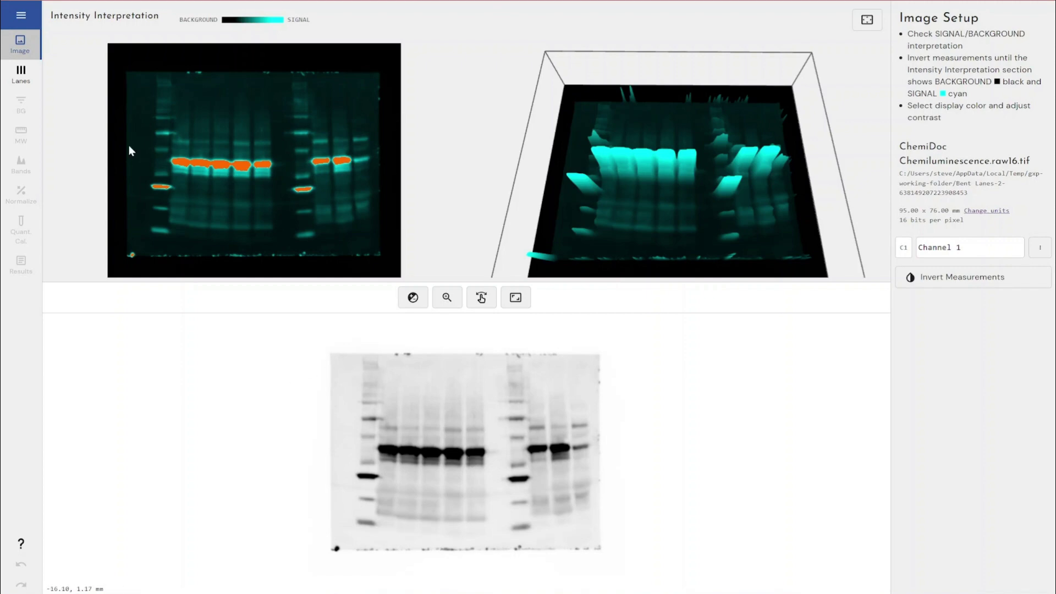
left_click(34, 69)
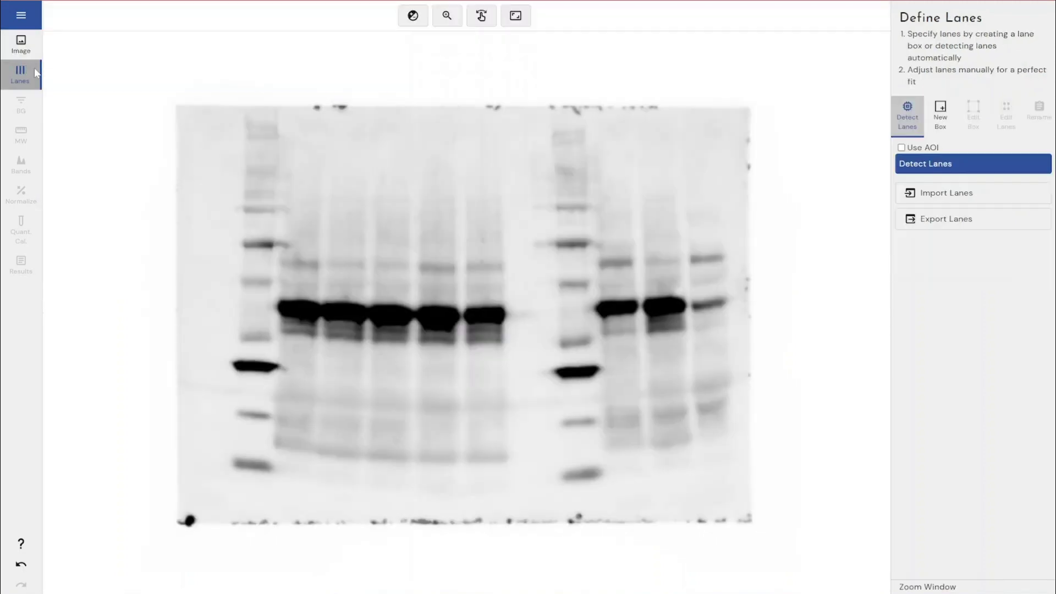
left_click(942, 123)
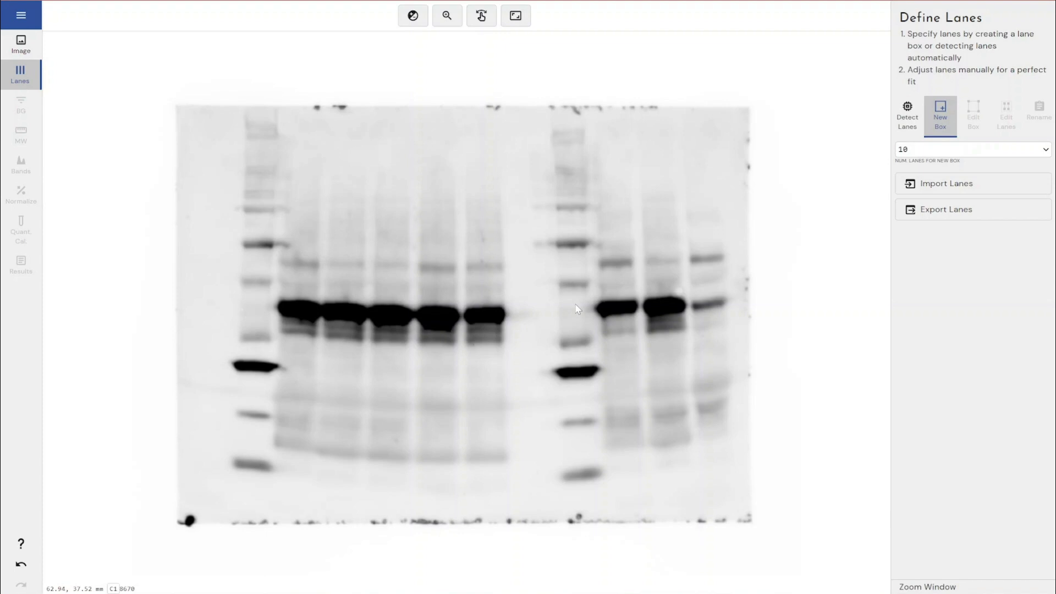
left_click(917, 154)
left_click(904, 273)
left_click_drag(240, 108, 734, 503)
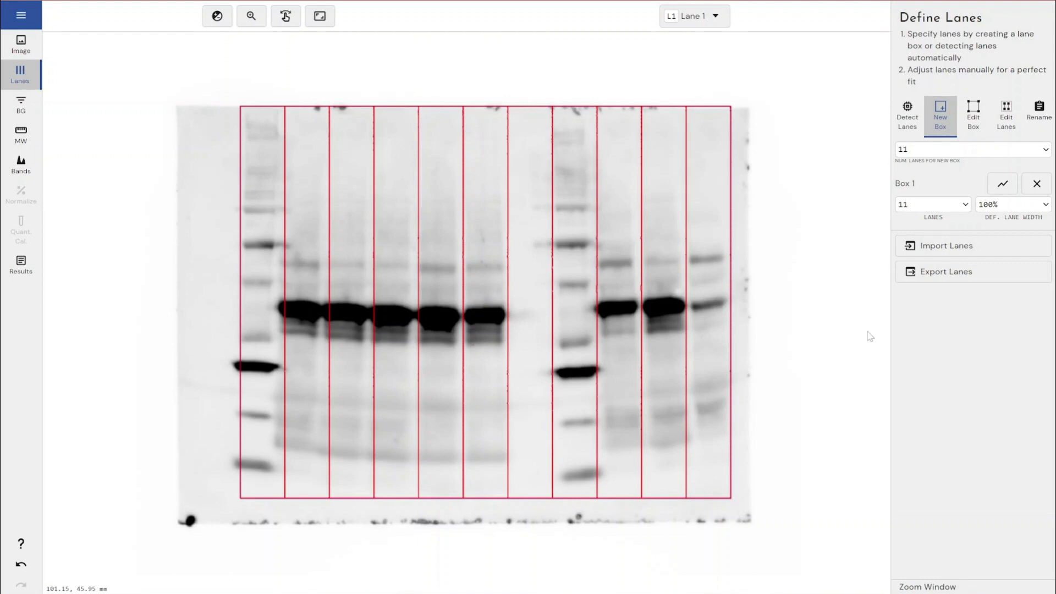
- Switch to individual lanes and nudge lane L7's top, middle, lower and bottom handles
left_click(1004, 125)
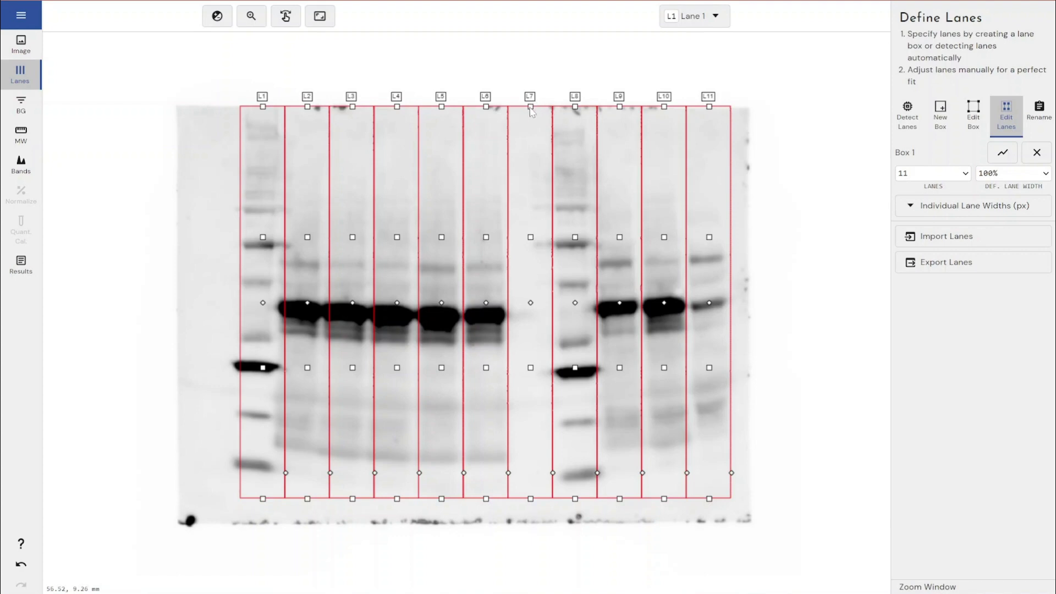
mouse_move(532, 112)
left_mouse_down()
mouse_move(546, 110)
mouse_move(509, 122)
mouse_move(535, 112)
left_mouse_up()
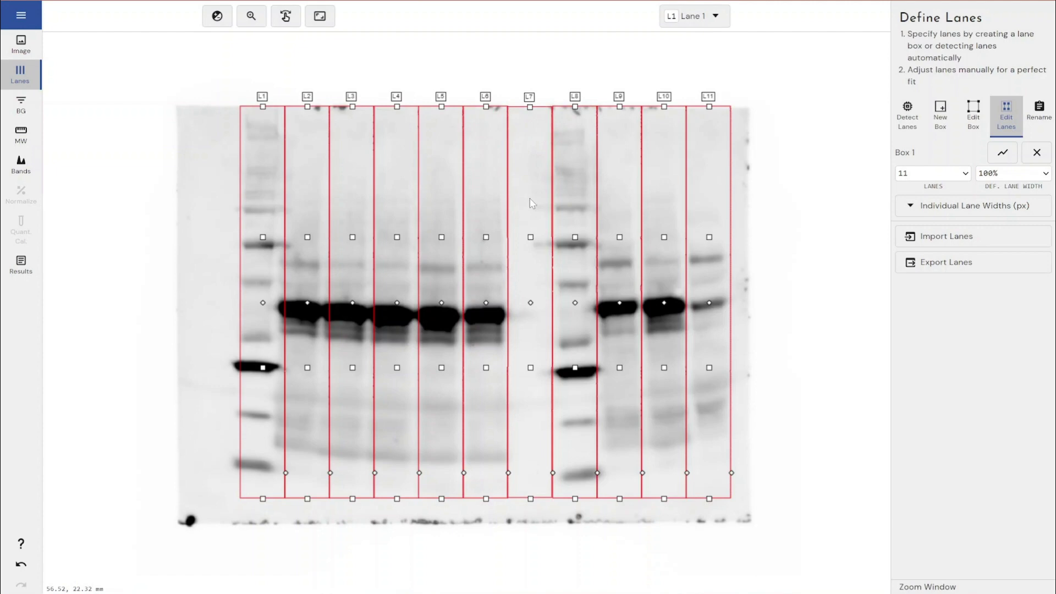
mouse_move(531, 238)
left_mouse_down()
mouse_move(545, 237)
mouse_move(515, 236)
mouse_move(531, 234)
left_mouse_up()
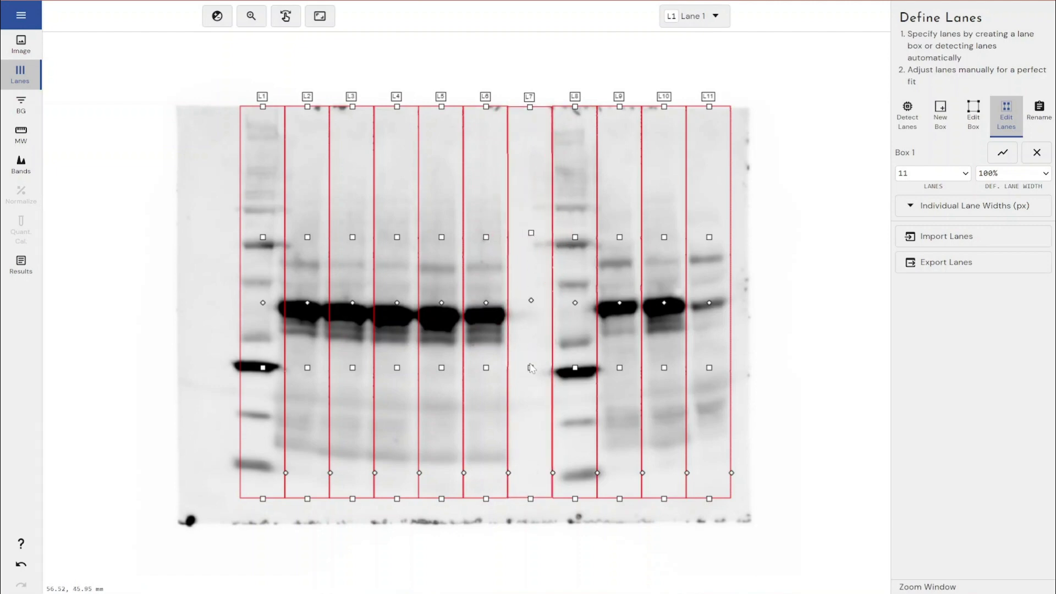
mouse_move(531, 366)
left_mouse_down()
mouse_move(544, 369)
mouse_move(530, 363)
left_mouse_up()
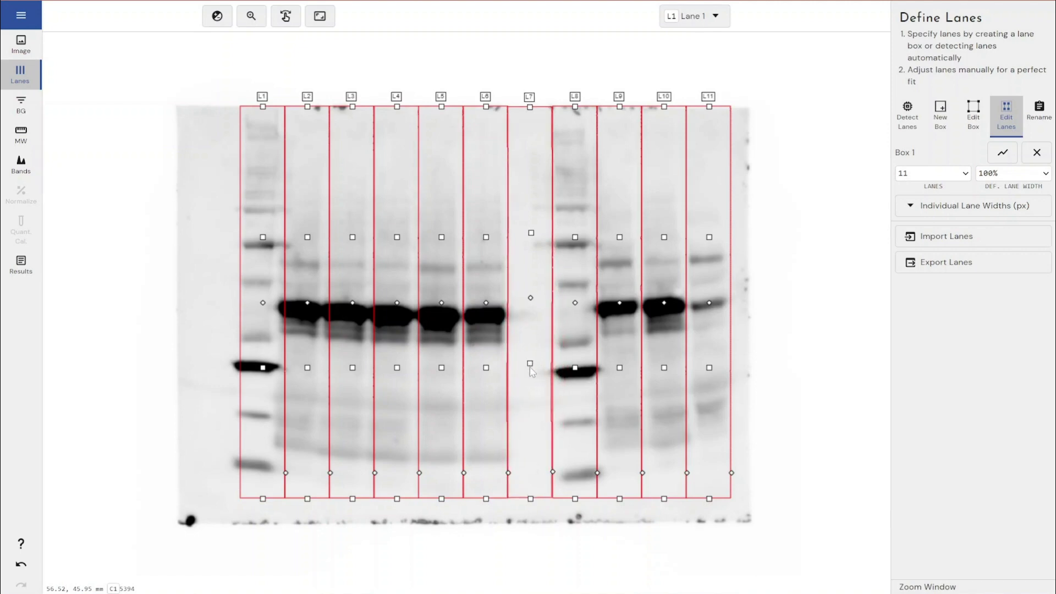
mouse_move(532, 498)
left_mouse_down()
mouse_move(545, 499)
mouse_move(532, 496)
left_mouse_up()
- In Edit Box mode, push Box 1's right edge slightly outward at two points
left_click(974, 116)
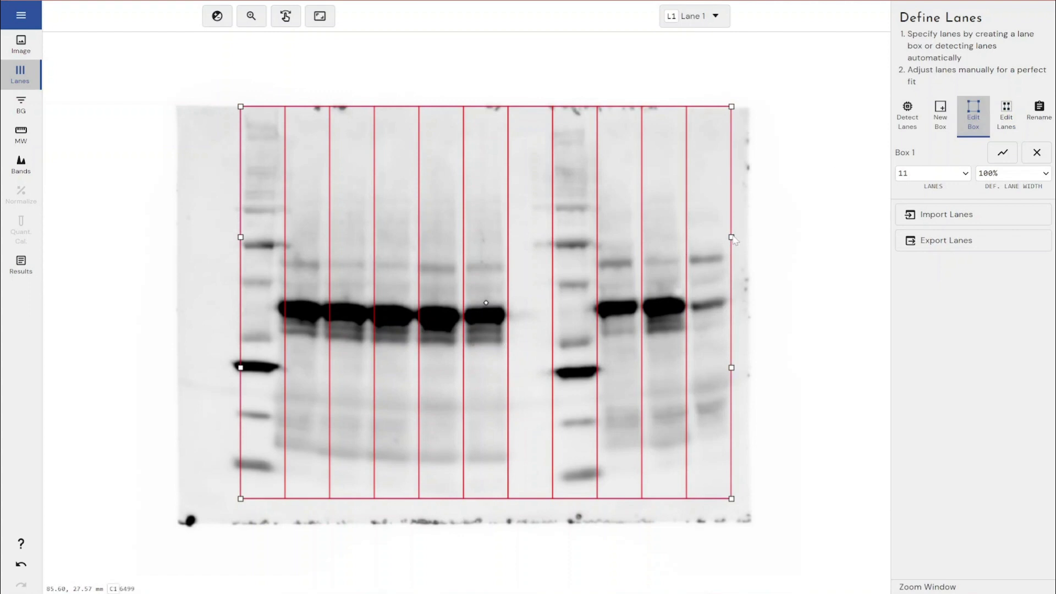
mouse_move(732, 238)
left_mouse_down()
mouse_move(746, 238)
mouse_move(711, 238)
mouse_move(730, 238)
left_mouse_up()
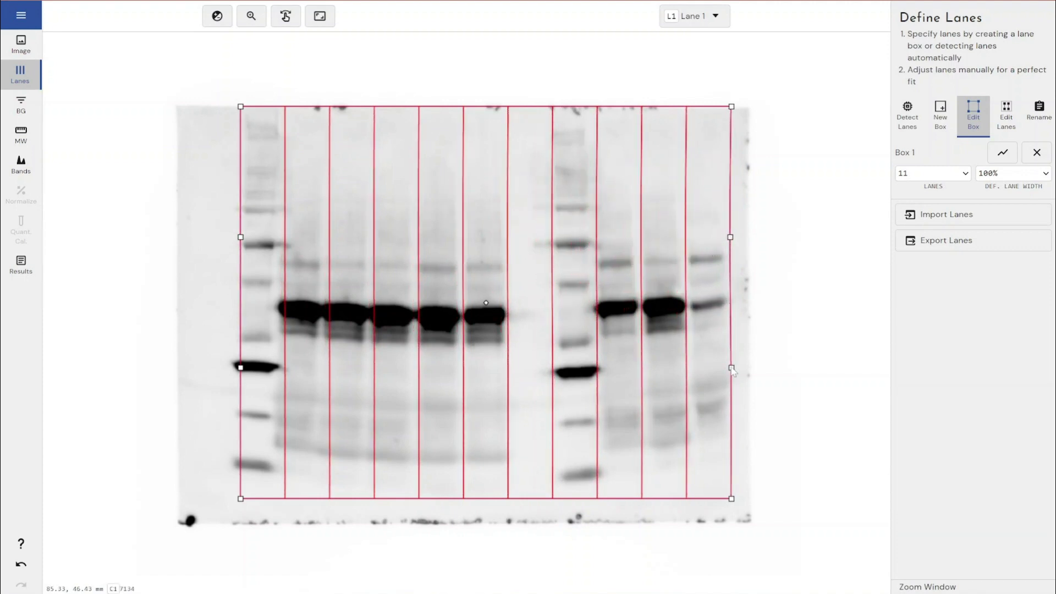
left_click_drag(732, 370, 733, 371)
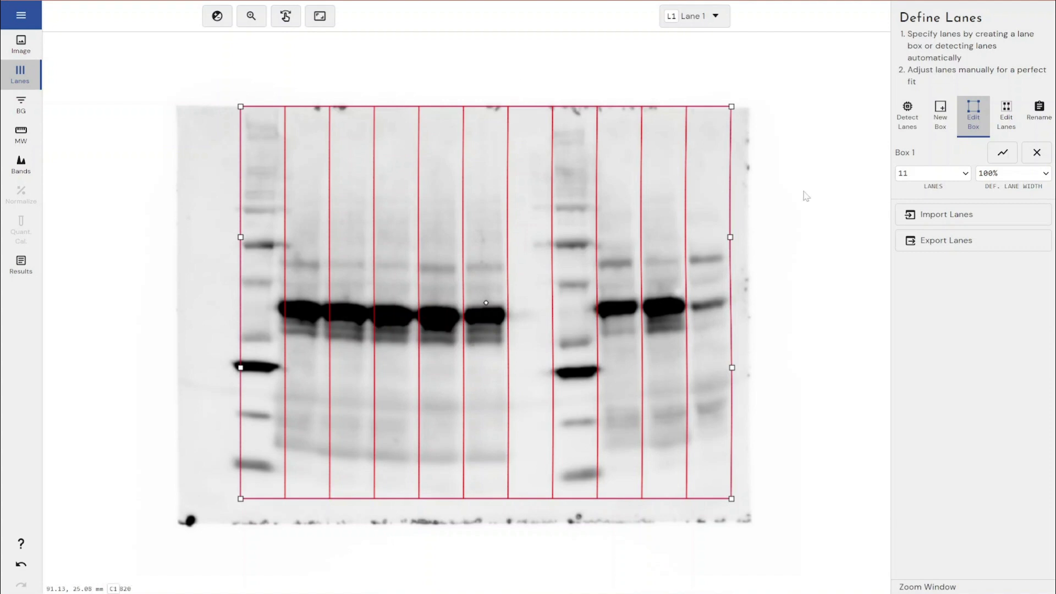
- Subdivide the box edges, shift the top midpoint, and raise the bottom corners into a smile curve
left_click(1001, 155)
mouse_move(486, 105)
left_mouse_down()
mouse_move(497, 83)
mouse_move(491, 119)
left_mouse_up()
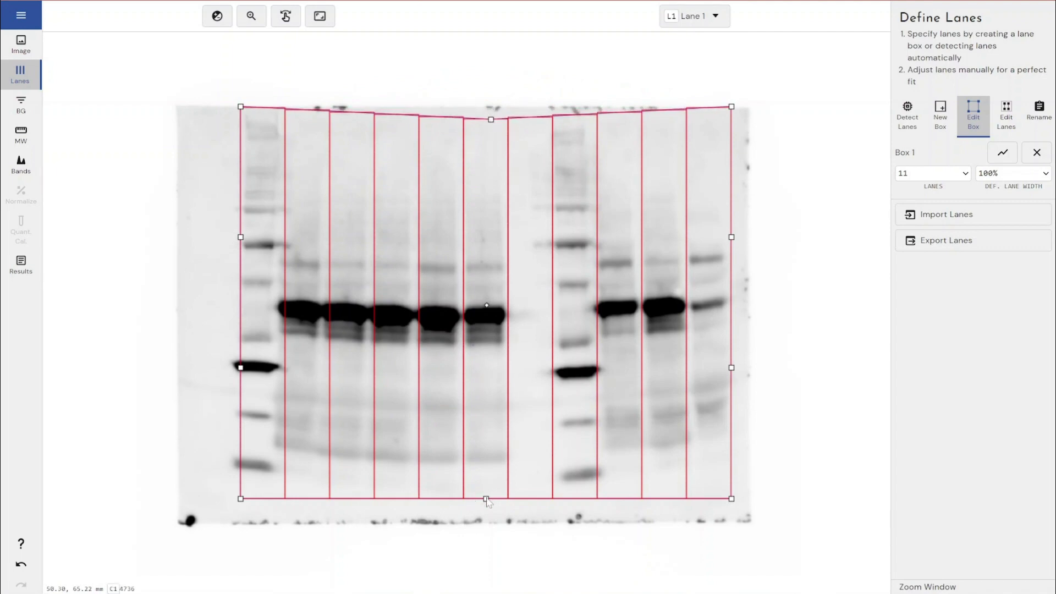
left_click_drag(486, 499, 483, 501)
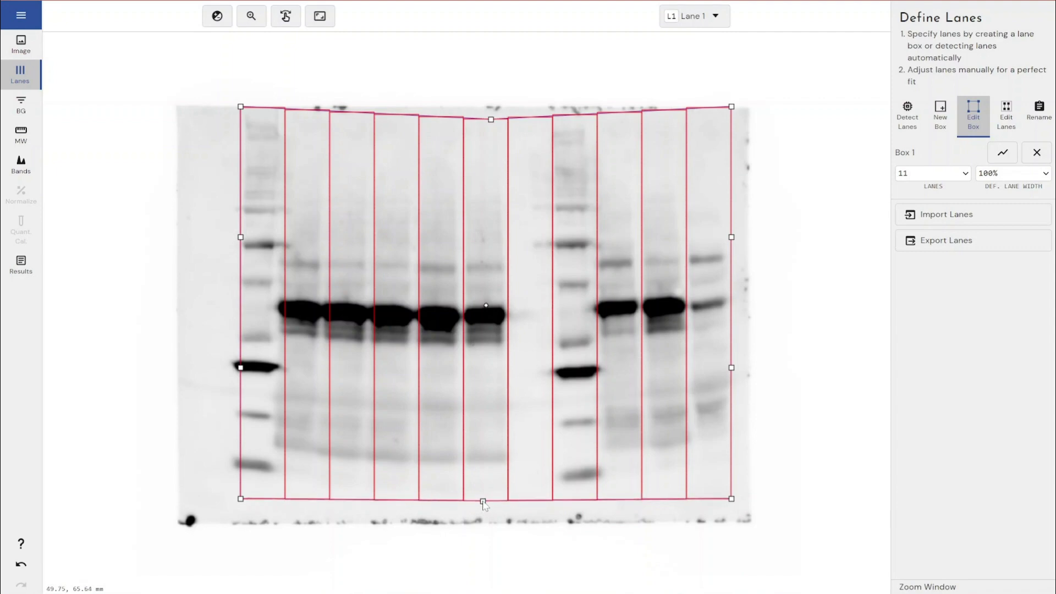
left_click_drag(240, 498, 235, 468)
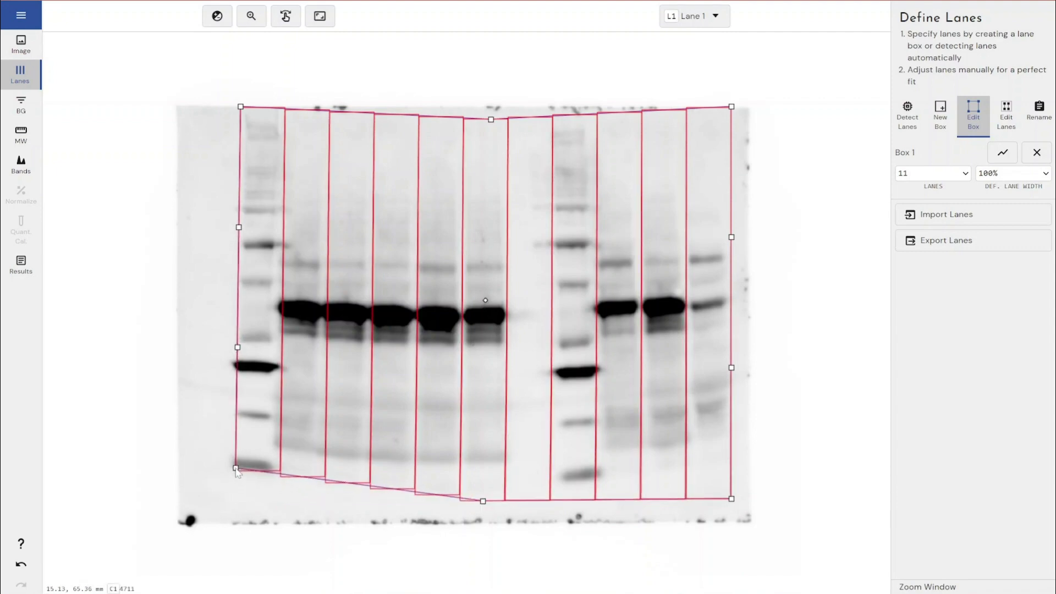
left_click_drag(731, 499, 737, 459)
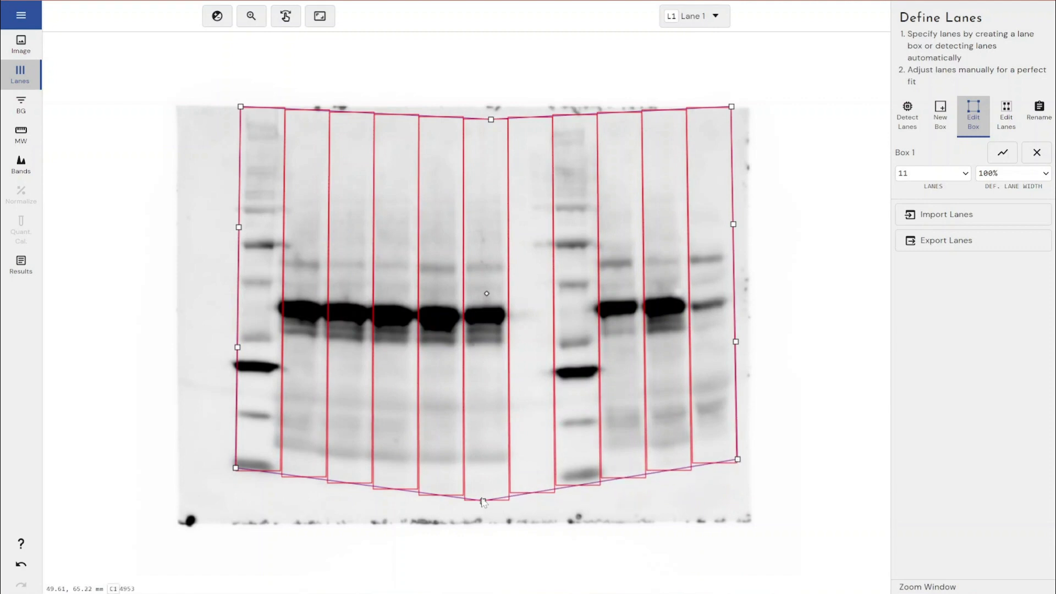
left_click_drag(481, 499, 482, 496)
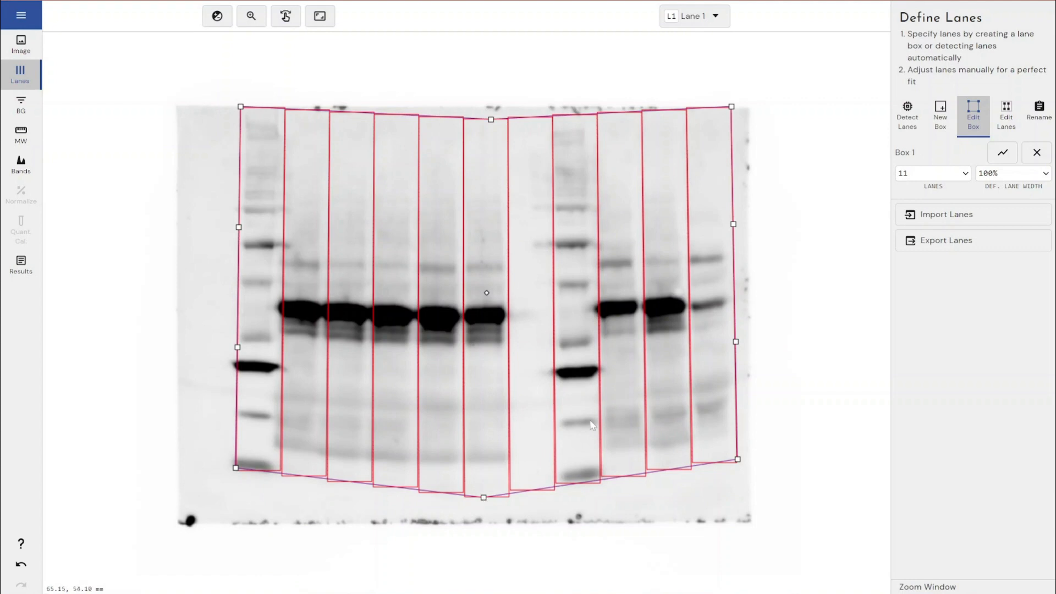
- Subdivide the edges further and pull the top edge down above the right-hand lanes
left_click(1007, 156)
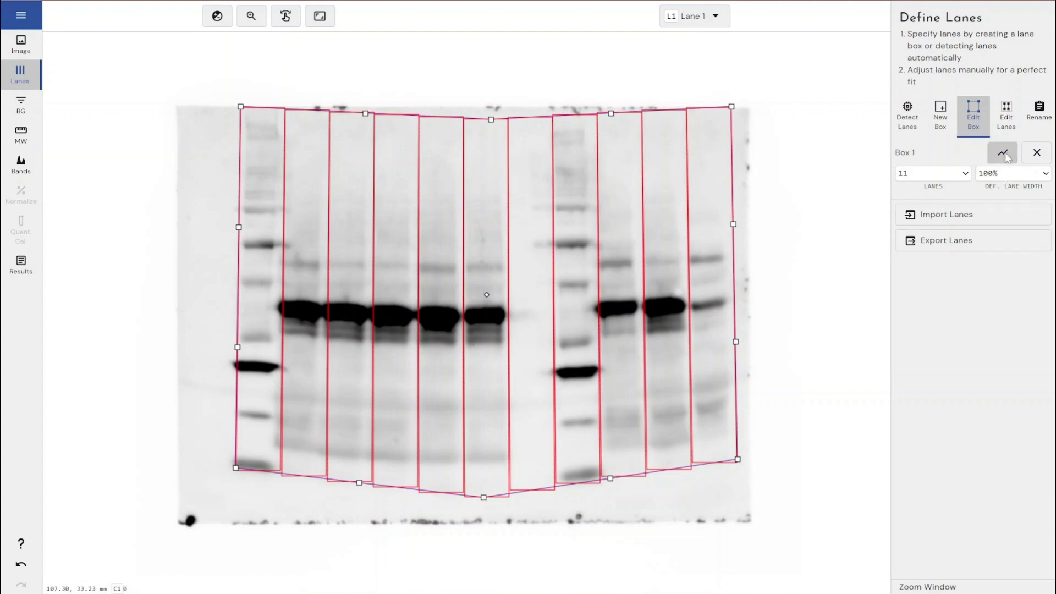
left_click(1007, 156)
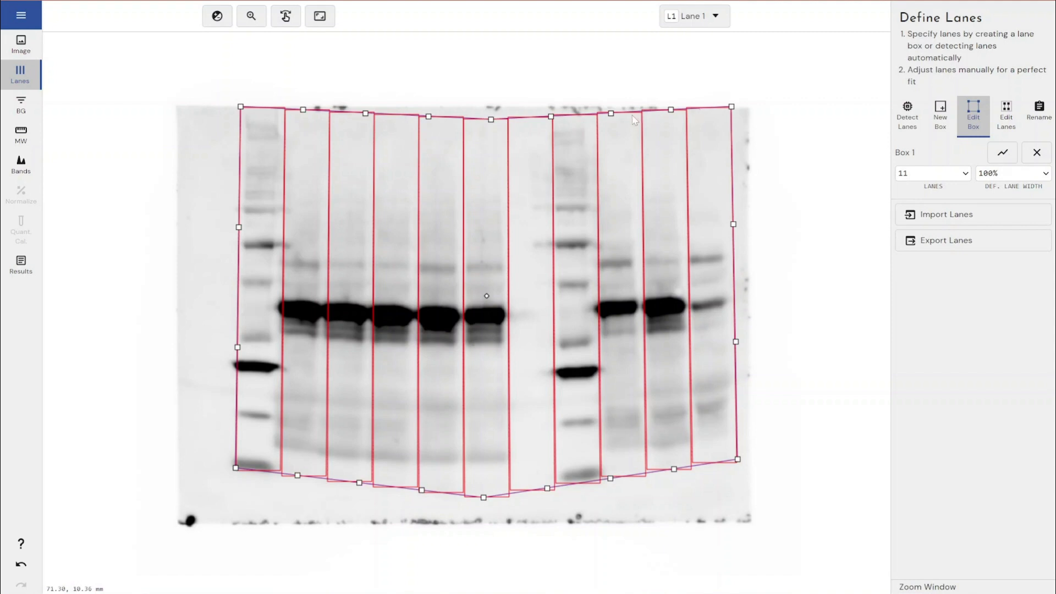
left_click_drag(614, 116, 615, 116)
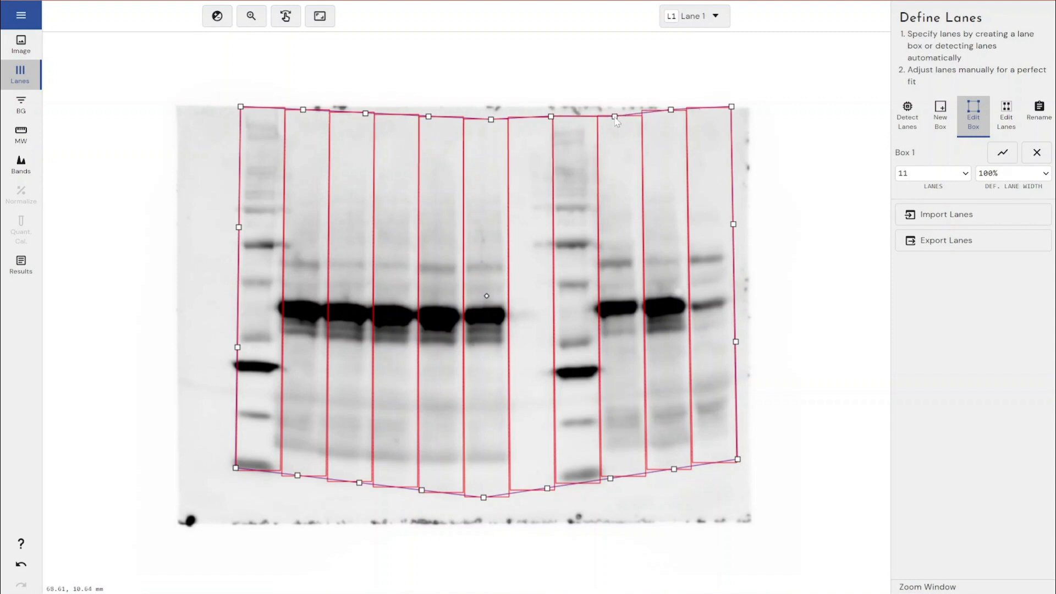
- Add more bend points, reshape the top edge over the middle lanes, then bend lane L6 slightly right
left_click(1014, 160)
left_click(1013, 160)
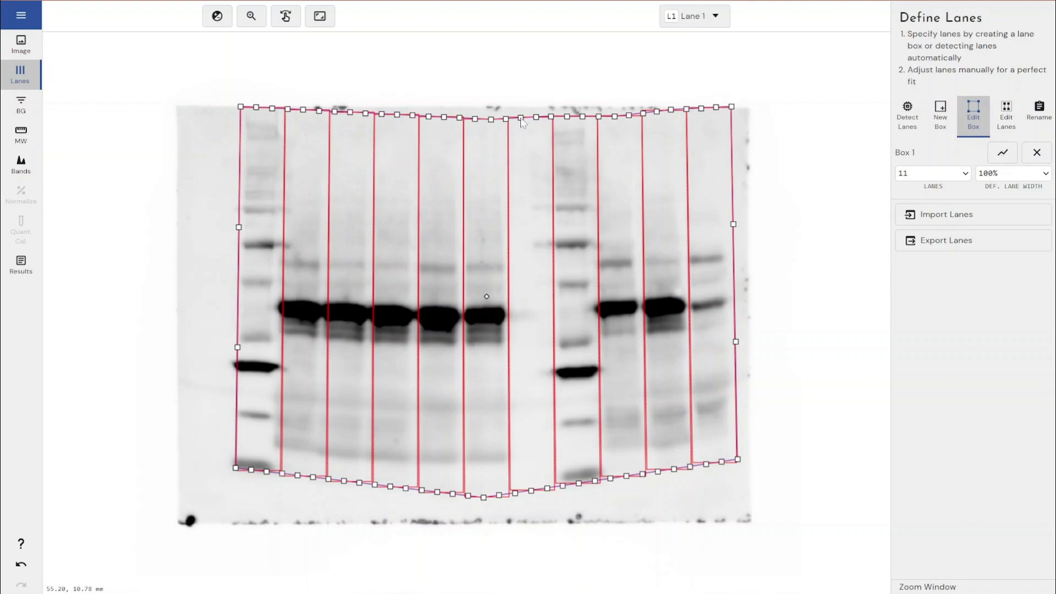
left_click_drag(522, 123, 555, 117)
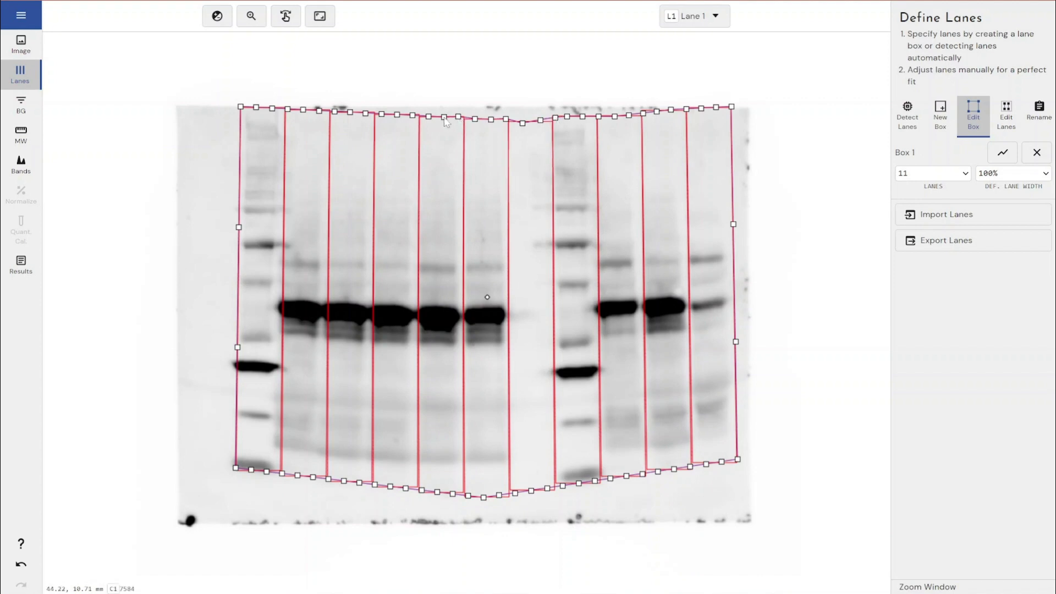
left_click(1006, 117)
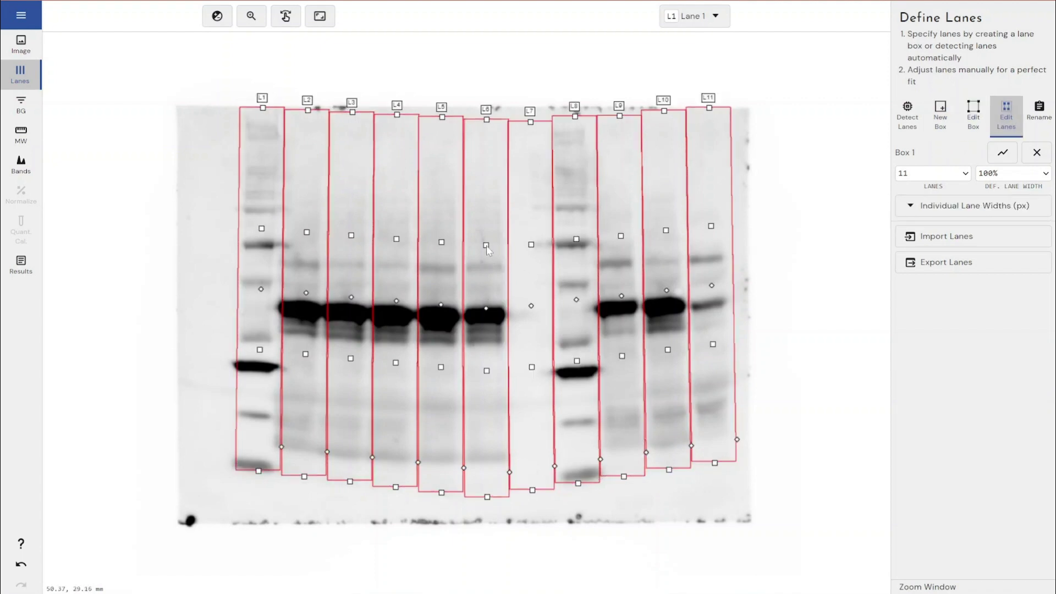
left_click_drag(487, 245, 489, 245)
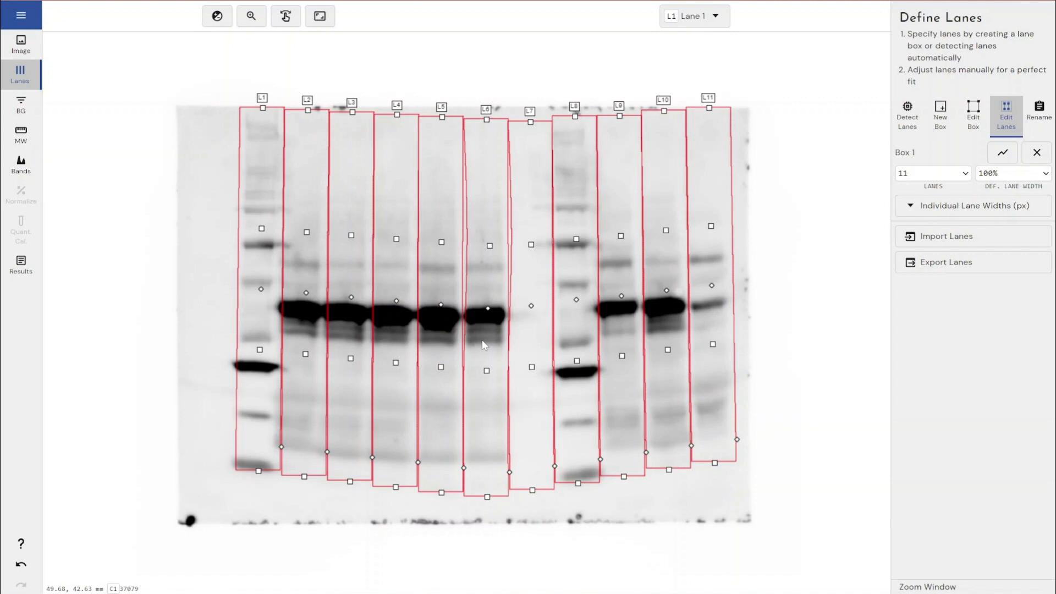
- Choose the Bio-Rad 1 kb Molecular Ruler standard and set lane L1 as a marker lane
left_click(21, 134)
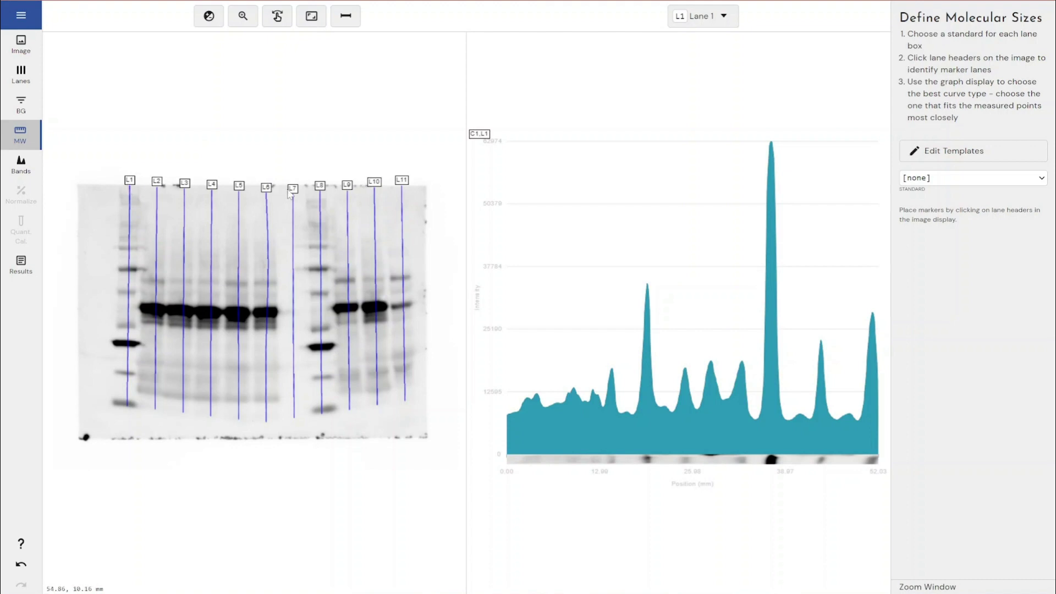
left_click(906, 181)
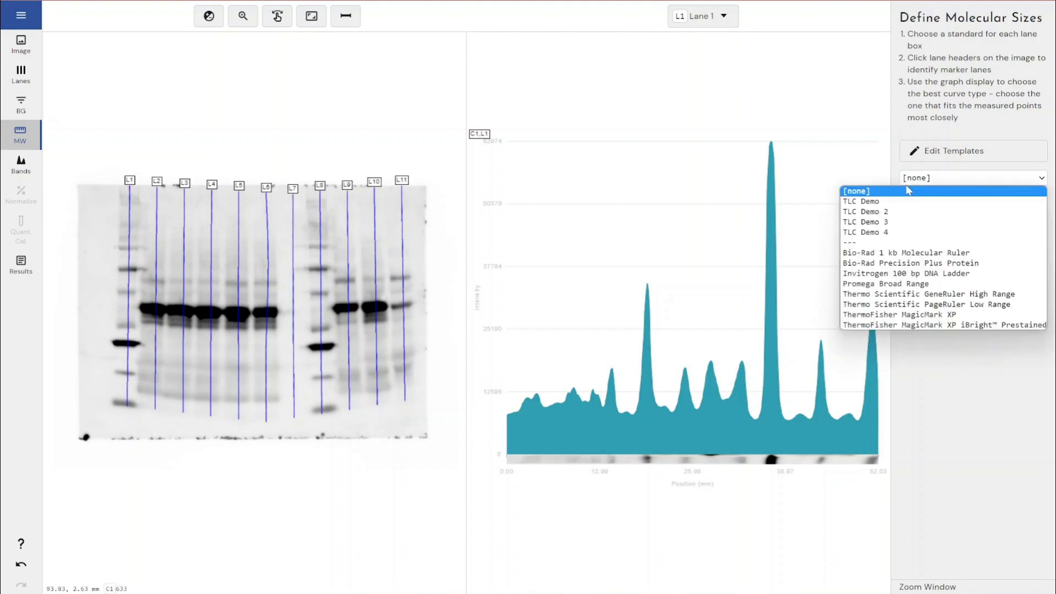
left_click(903, 254)
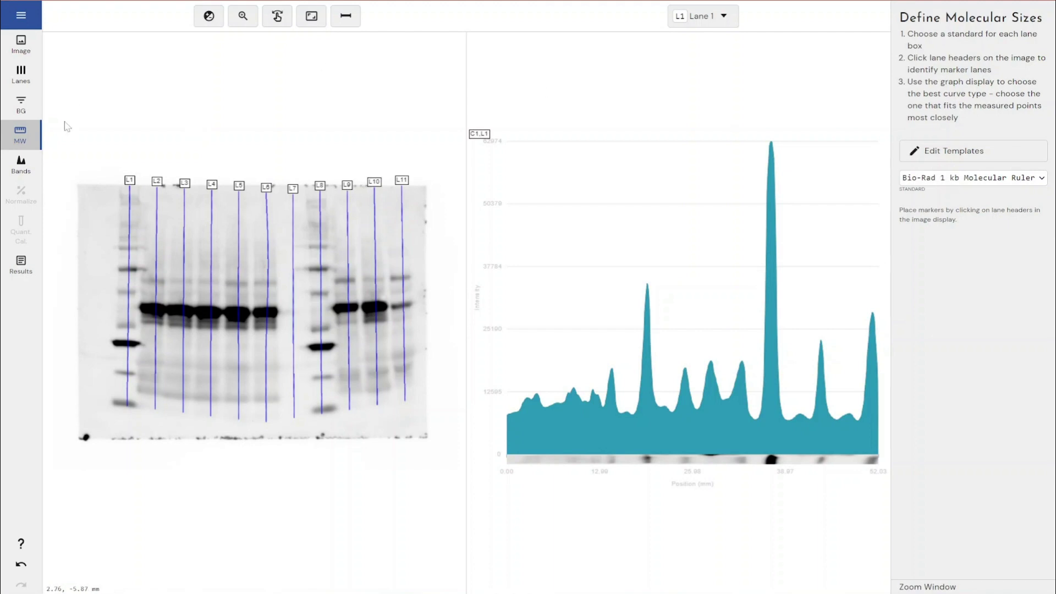
left_click(130, 181)
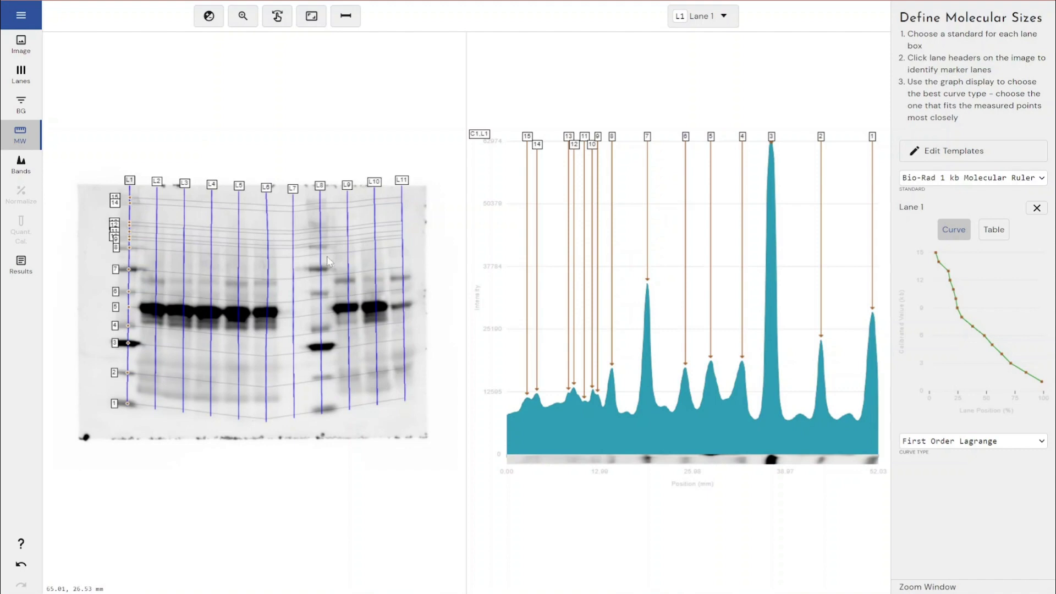
- Add lanes L11 and L7 as Bio-Rad 1 kb ladder marker lanes
left_click(402, 181)
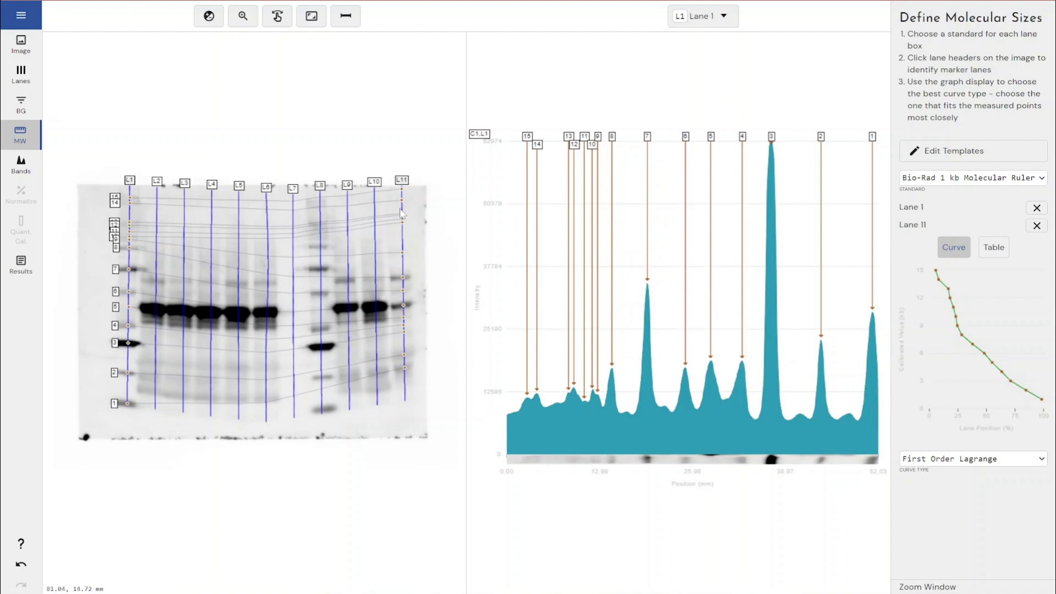
left_click(293, 189)
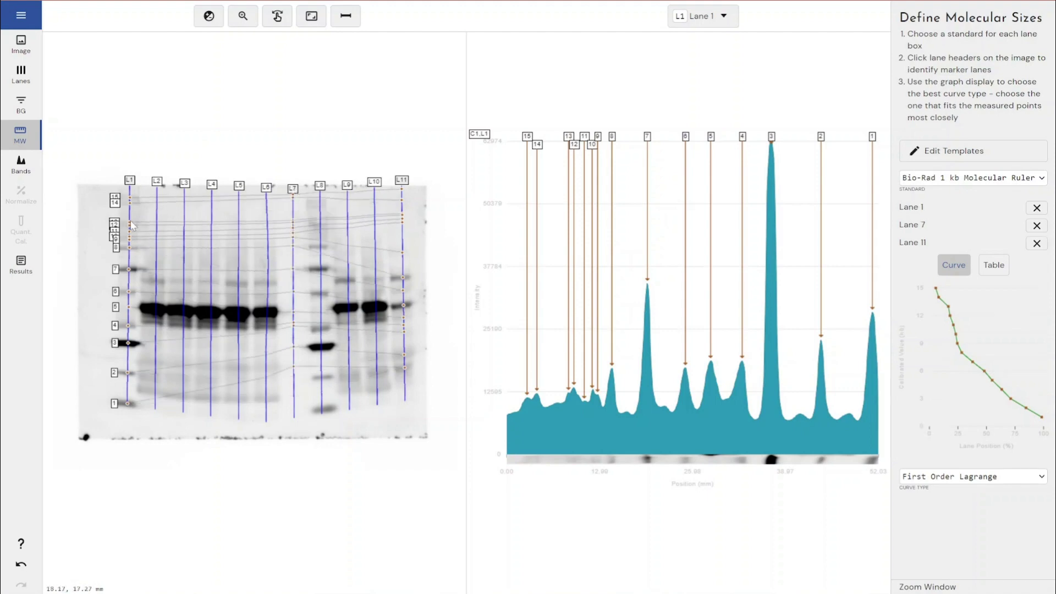